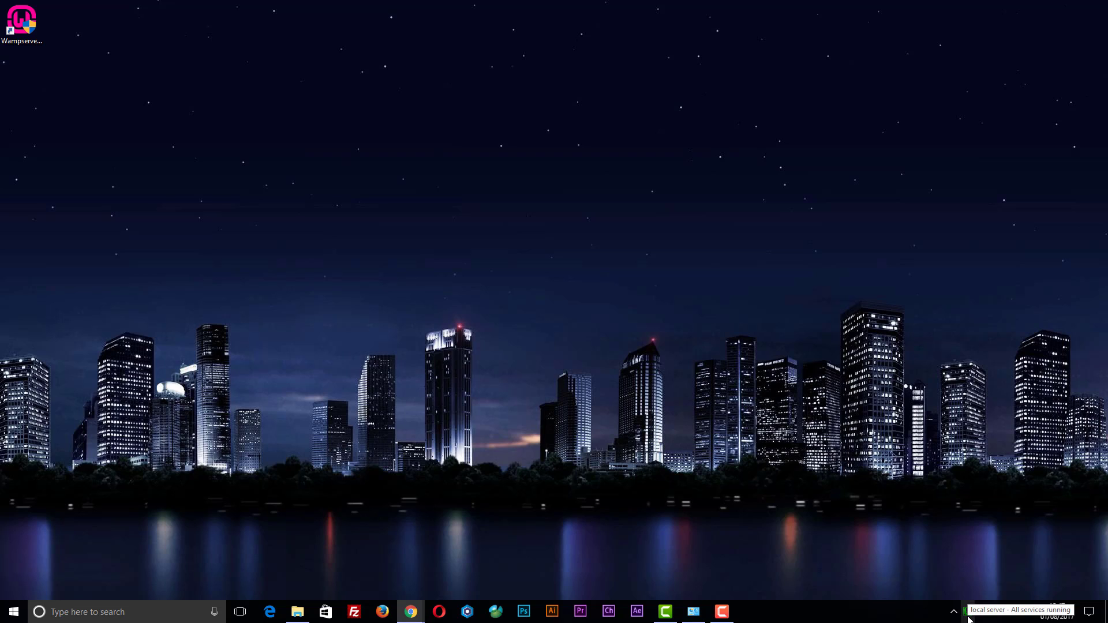
# Open WampServer's right-click settings menu, then close it again.
pyautogui.rightClick(966, 613)
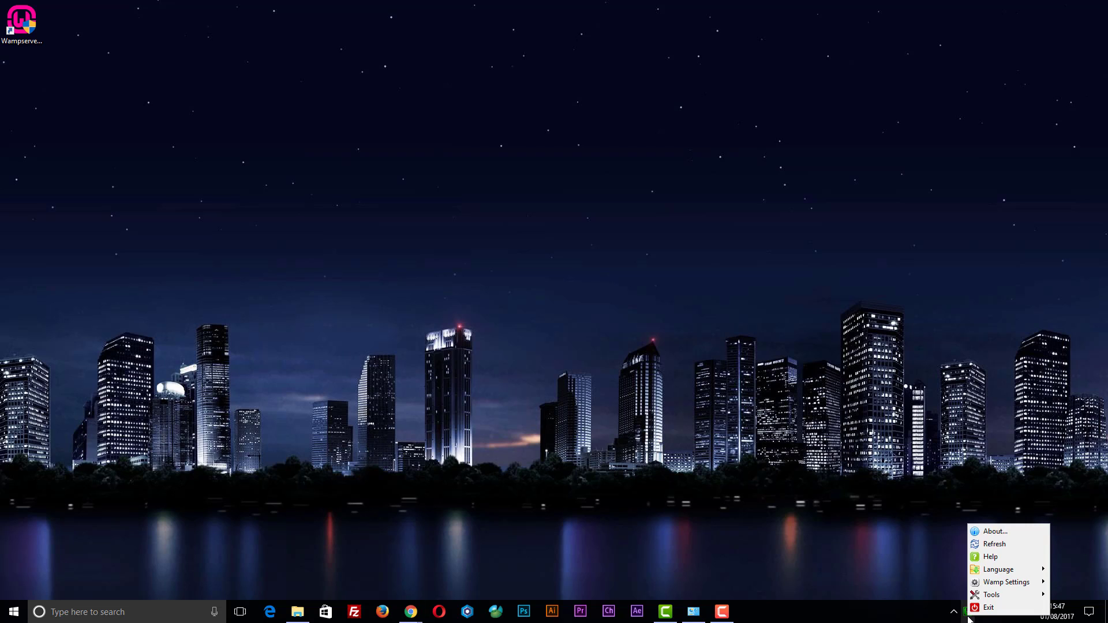
pyautogui.moveTo(980, 599)
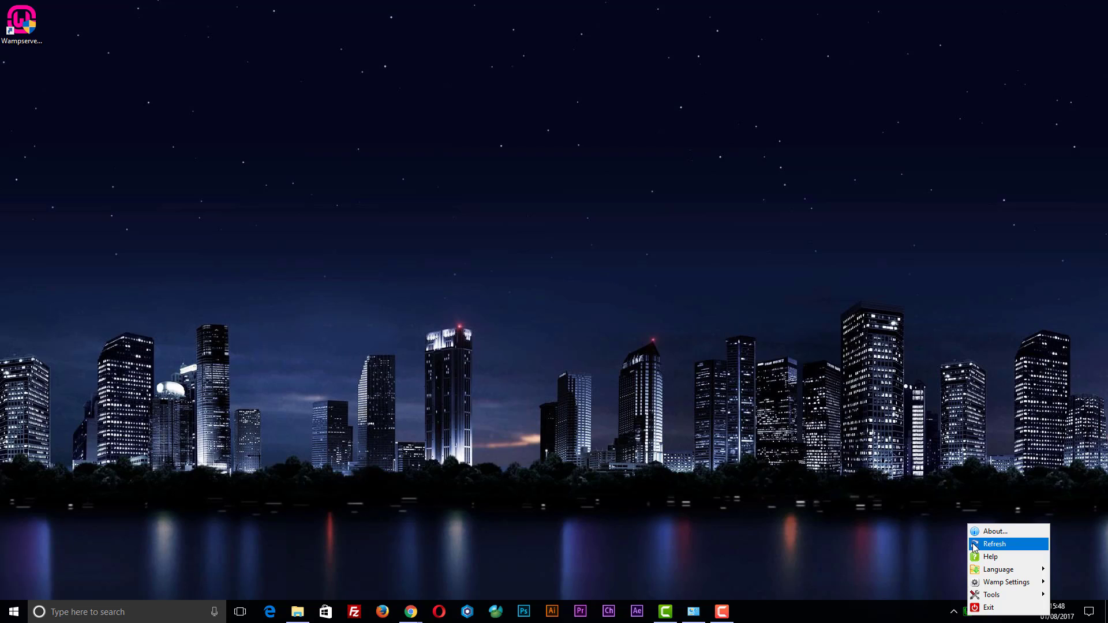
pyautogui.click(926, 559)
# Check the MySQL, PHP and Apache versions in the quick-admin menu, confirming PHP 5.6.25 is active.
pyautogui.click(969, 613)
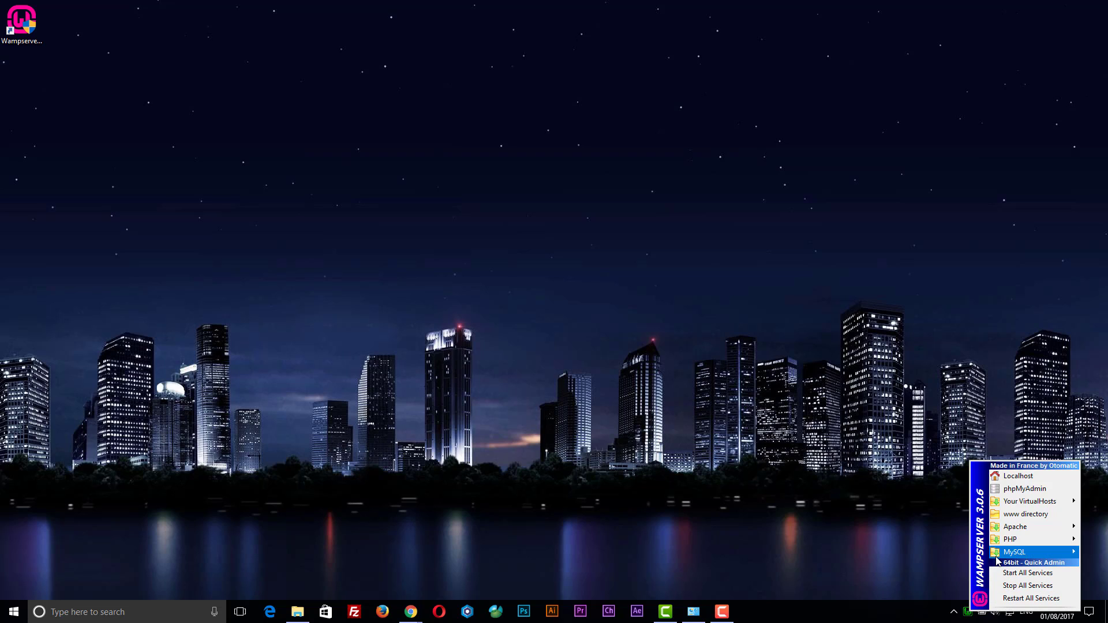
pyautogui.moveTo(997, 559)
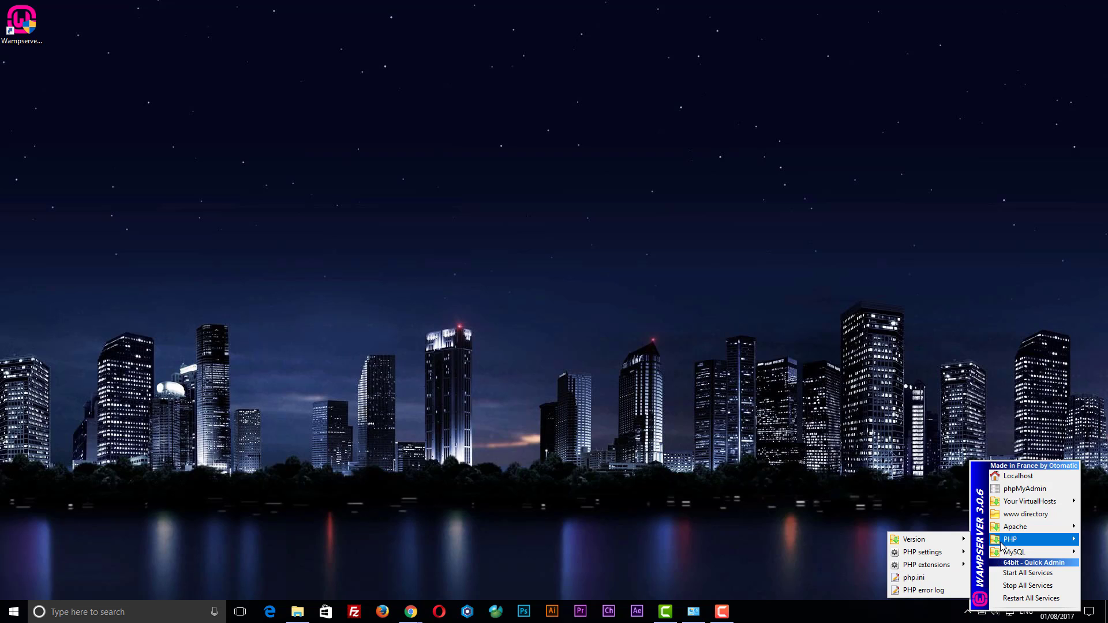
pyautogui.moveTo(968, 542)
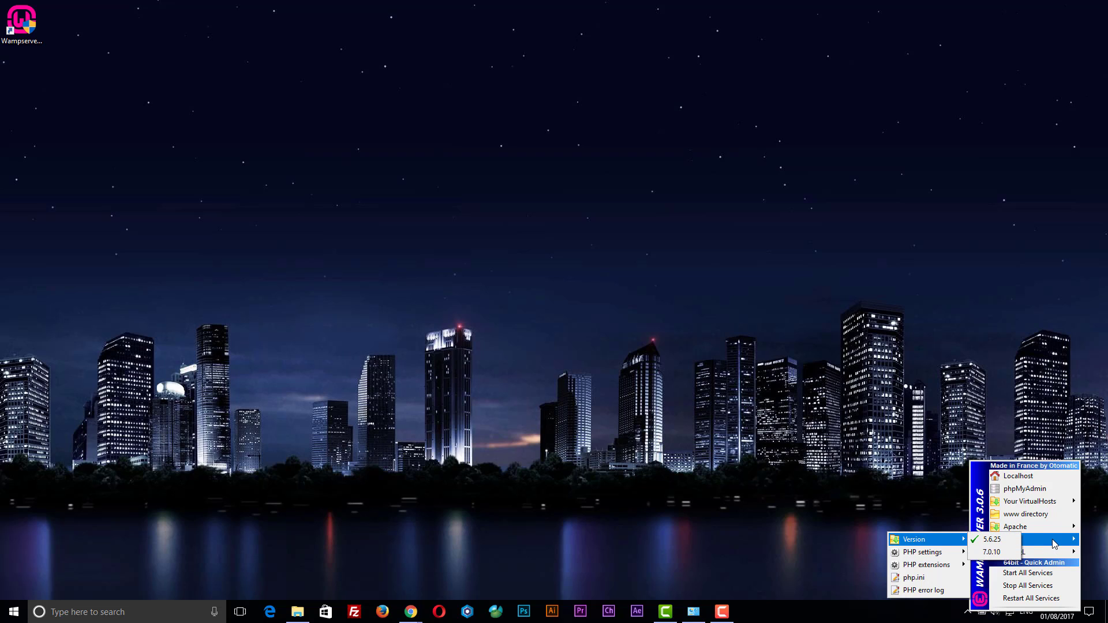
pyautogui.moveTo(1018, 529)
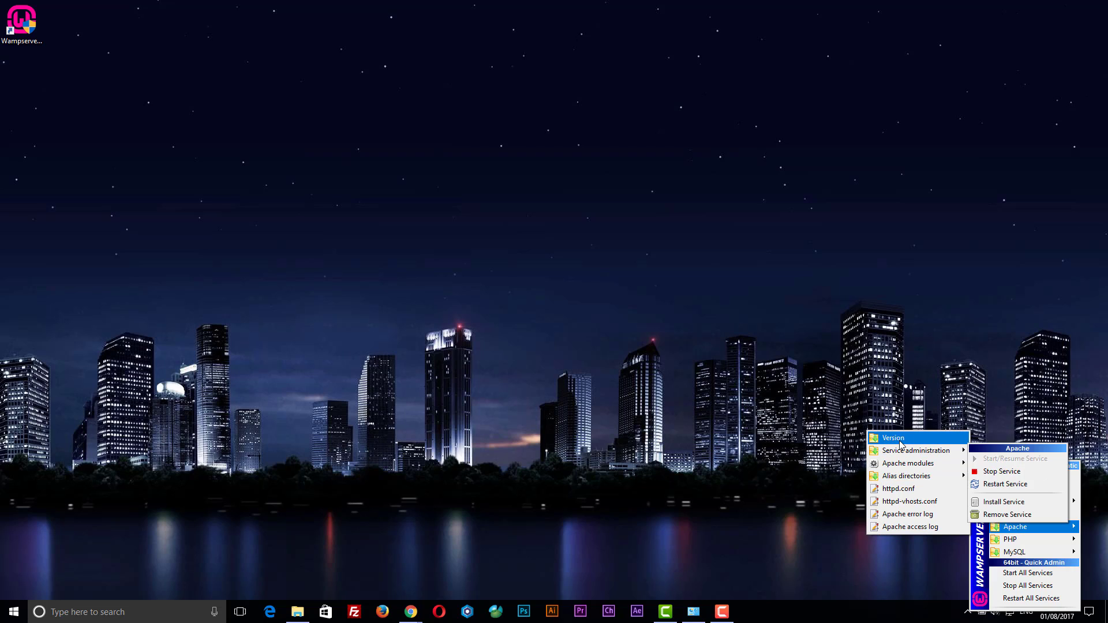
pyautogui.moveTo(901, 441)
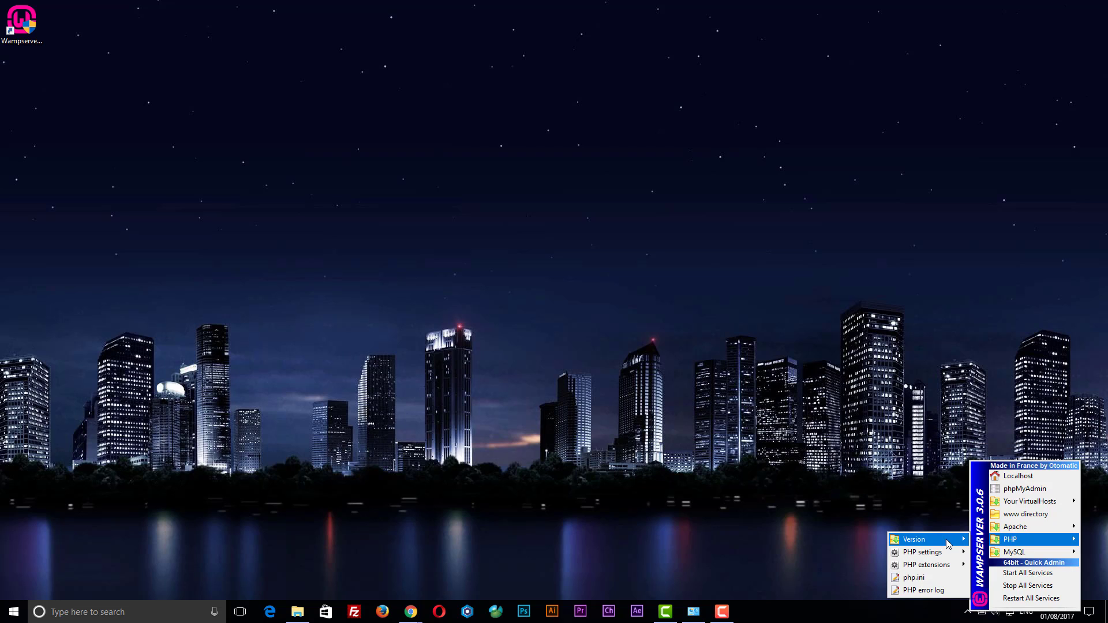
pyautogui.click(937, 493)
# Review the MySQL 5.7.14 and Apache 2.4.23 versions in WampServer's quick-admin menu, then close it.
pyautogui.click(968, 614)
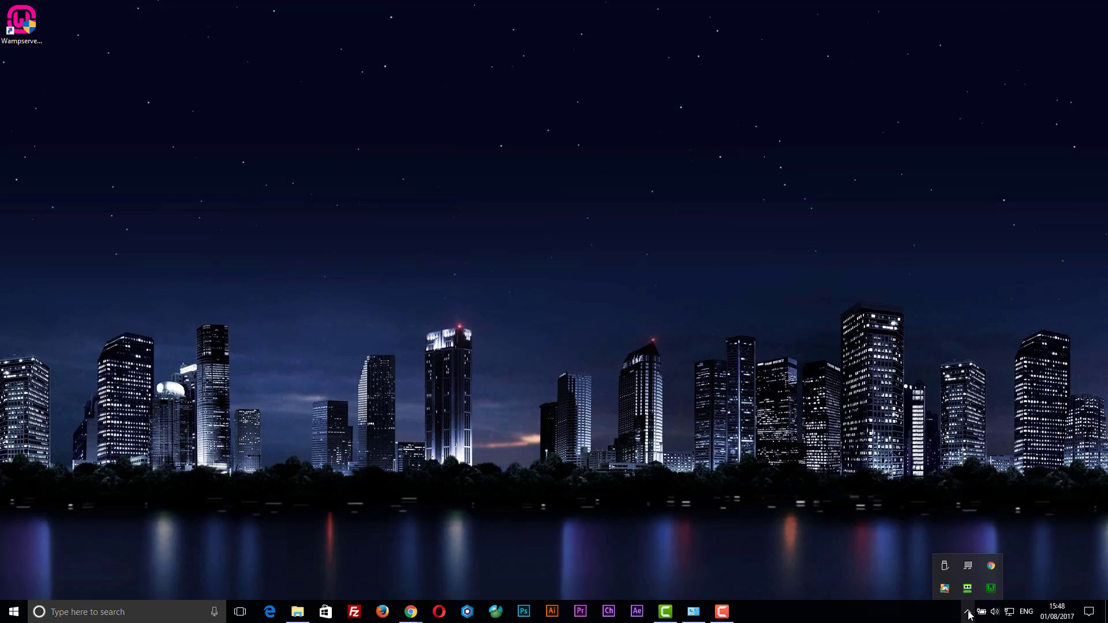
pyautogui.click(968, 613)
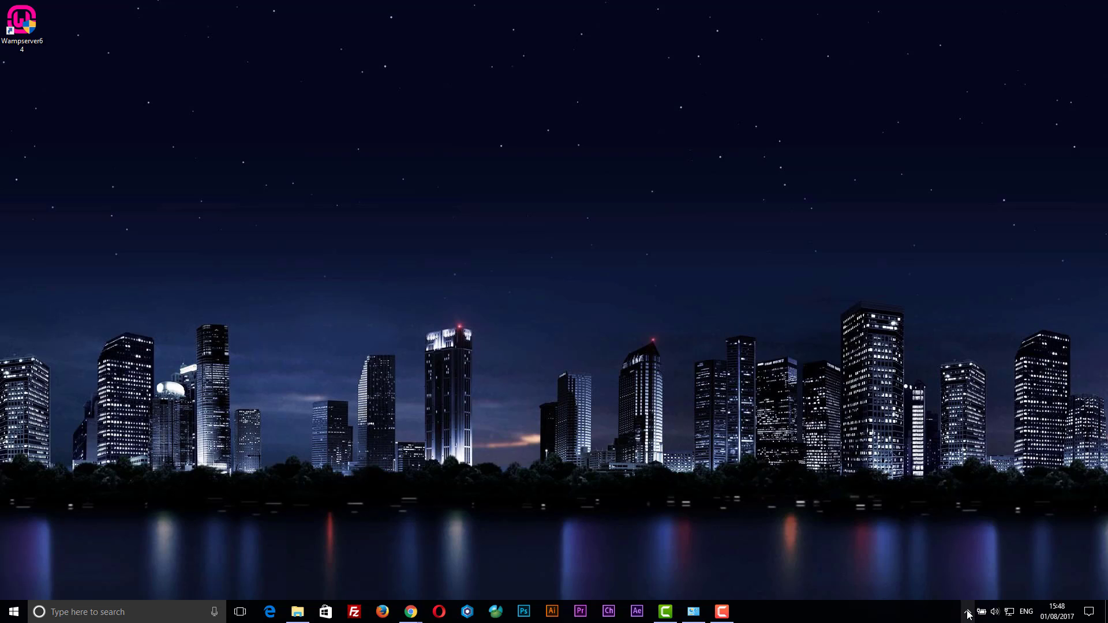
pyautogui.click(969, 614)
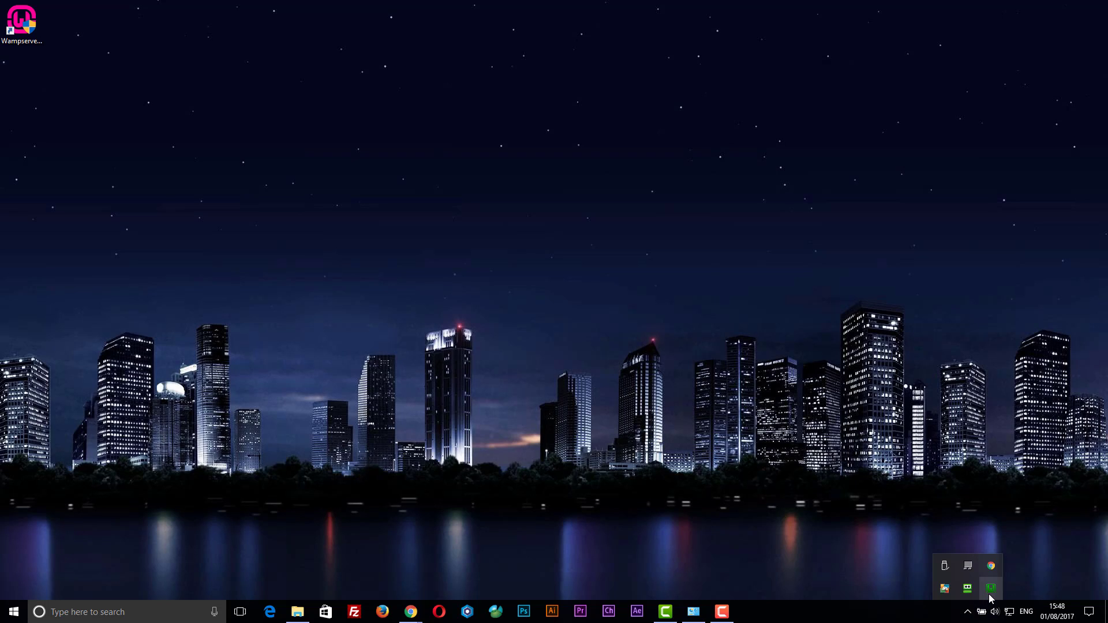
pyautogui.click(990, 594)
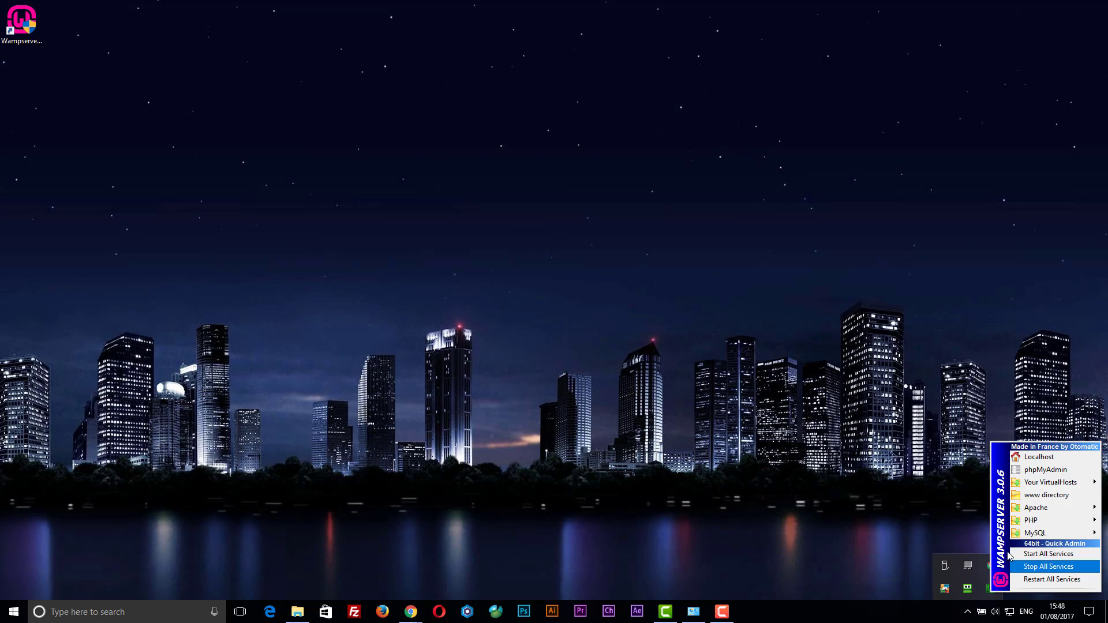
pyautogui.moveTo(965, 538)
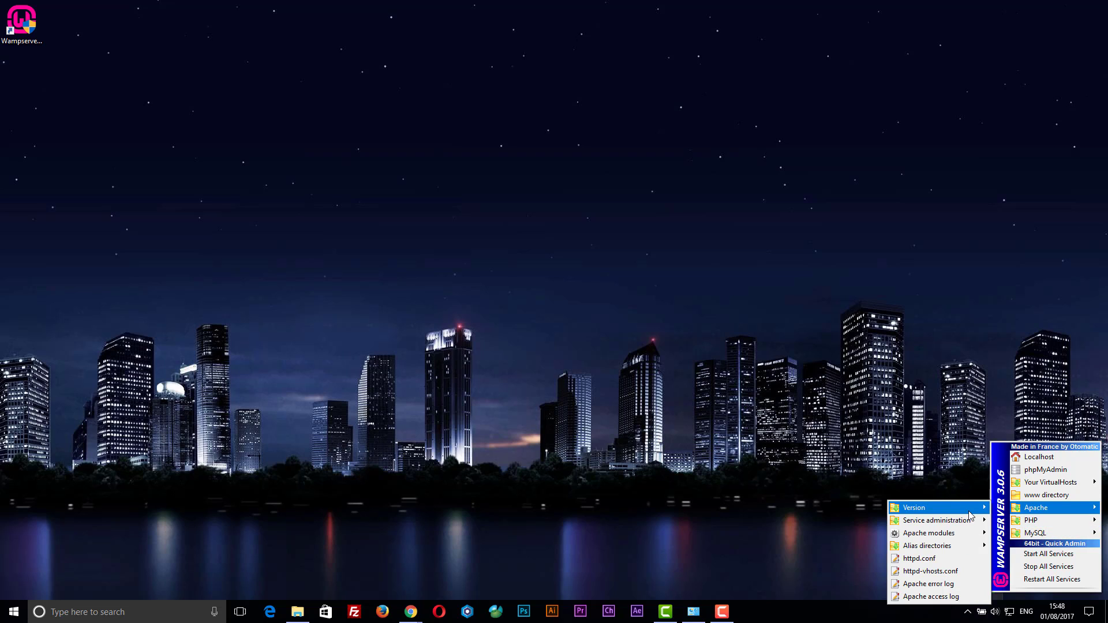
pyautogui.moveTo(970, 516)
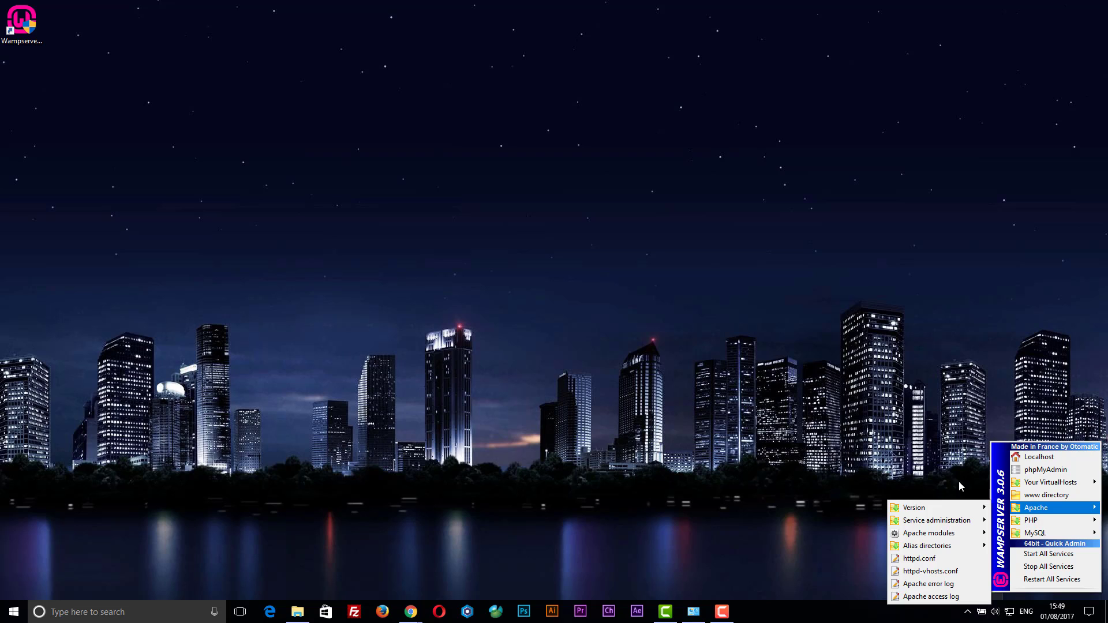
pyautogui.click(930, 469)
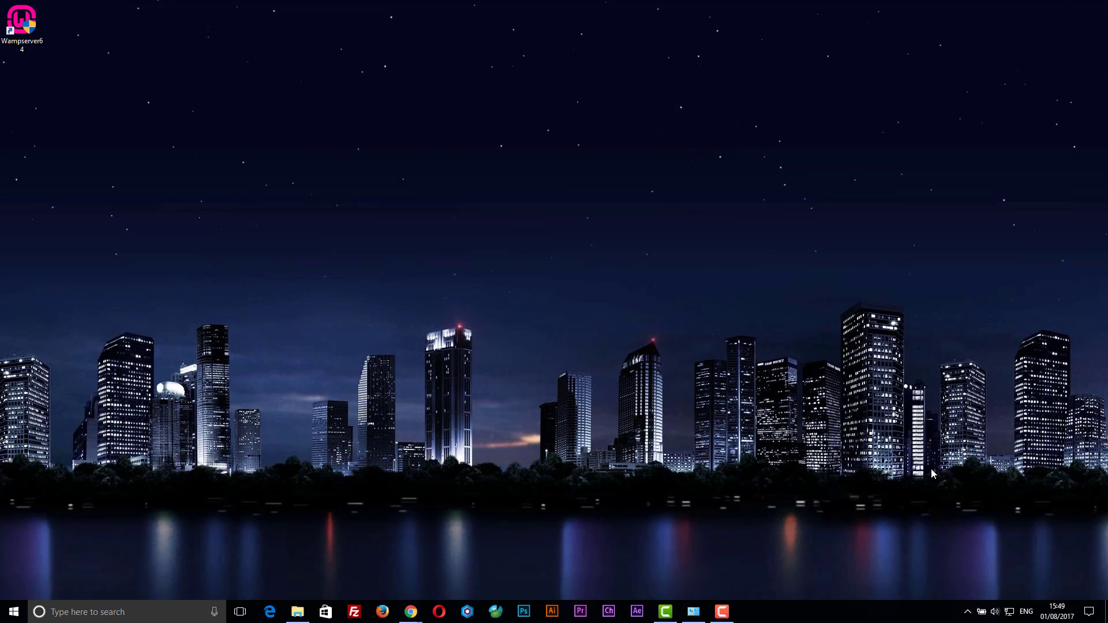
# Launch the localhost entry from WampServer's Your VirtualHosts menu in Chrome.
pyautogui.click(968, 611)
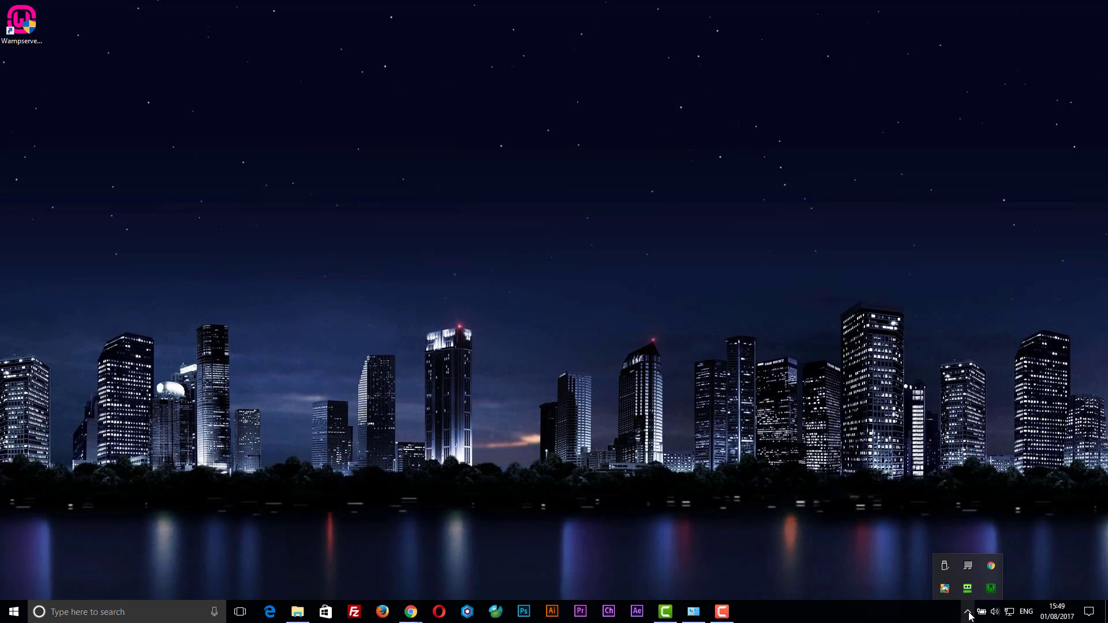
pyautogui.click(990, 589)
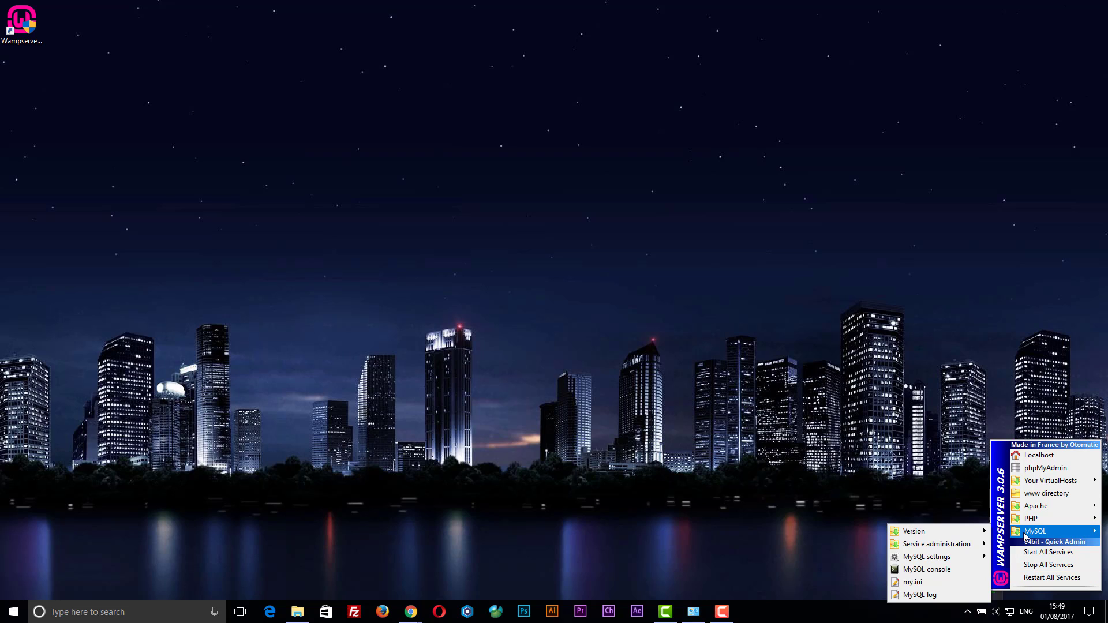
pyautogui.moveTo(1018, 484)
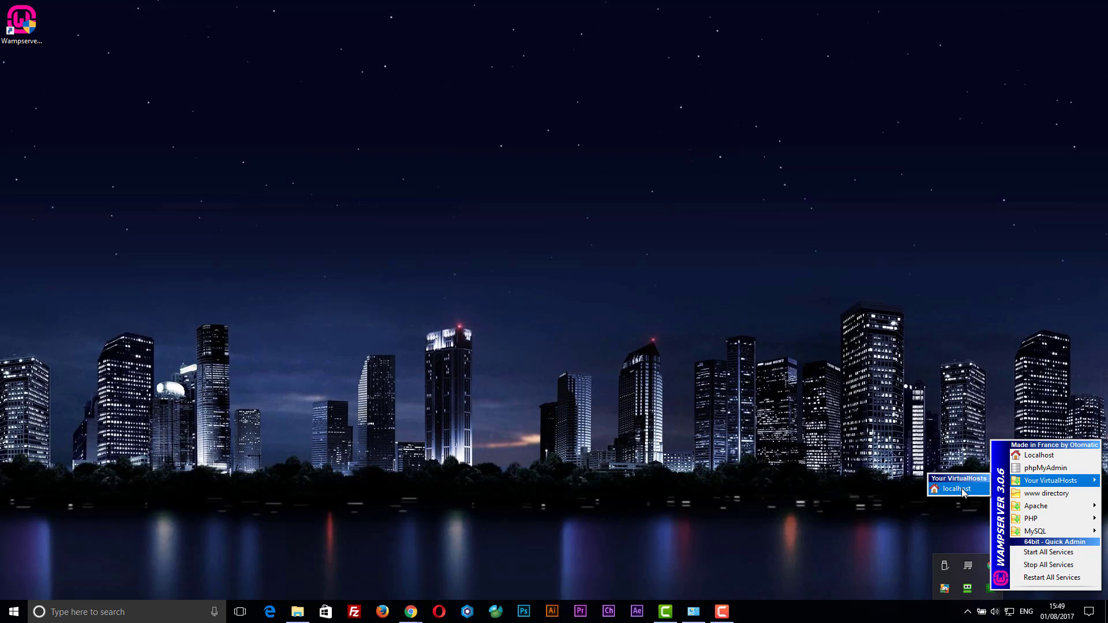
pyautogui.click(958, 488)
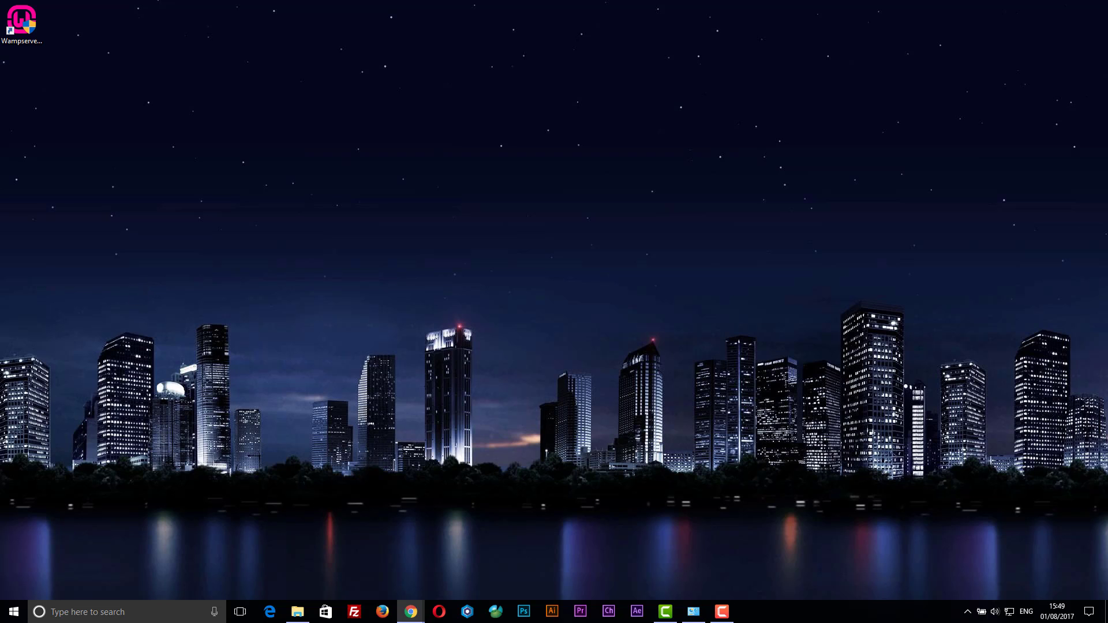
pyautogui.moveTo(0, 91); pyautogui.dragTo(751, 61)
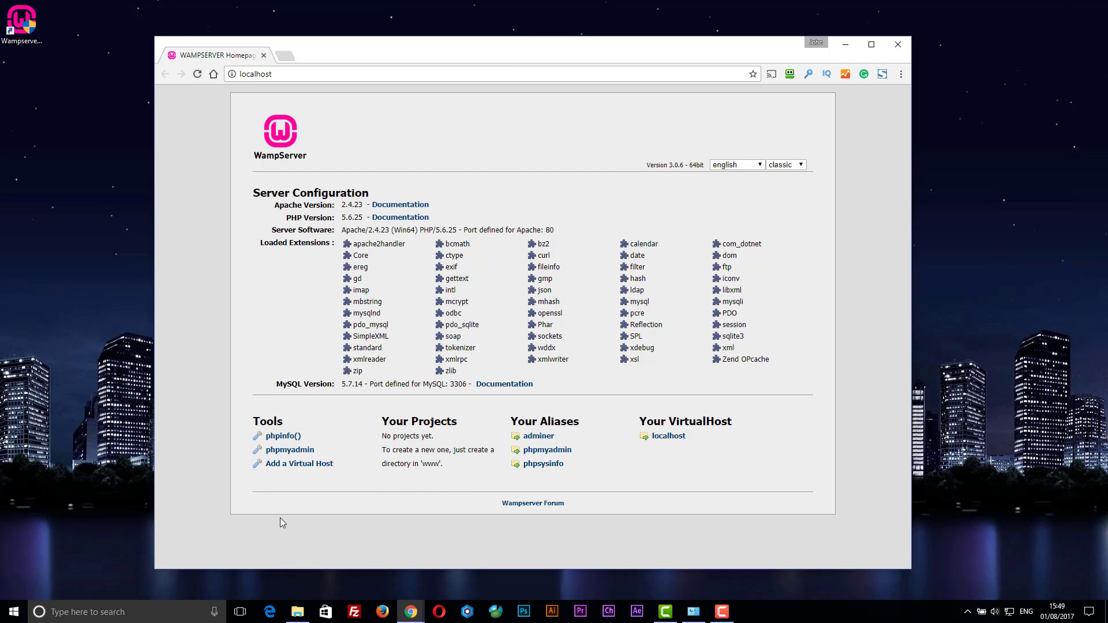
pyautogui.click(274, 439)
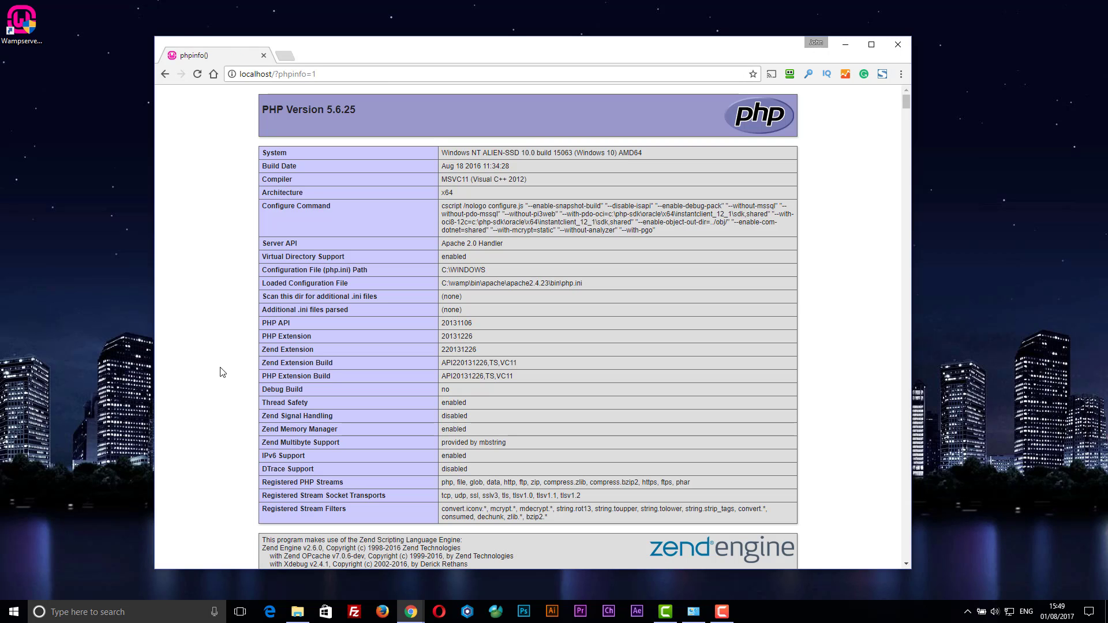
pyautogui.scroll(-15, 500, 185)
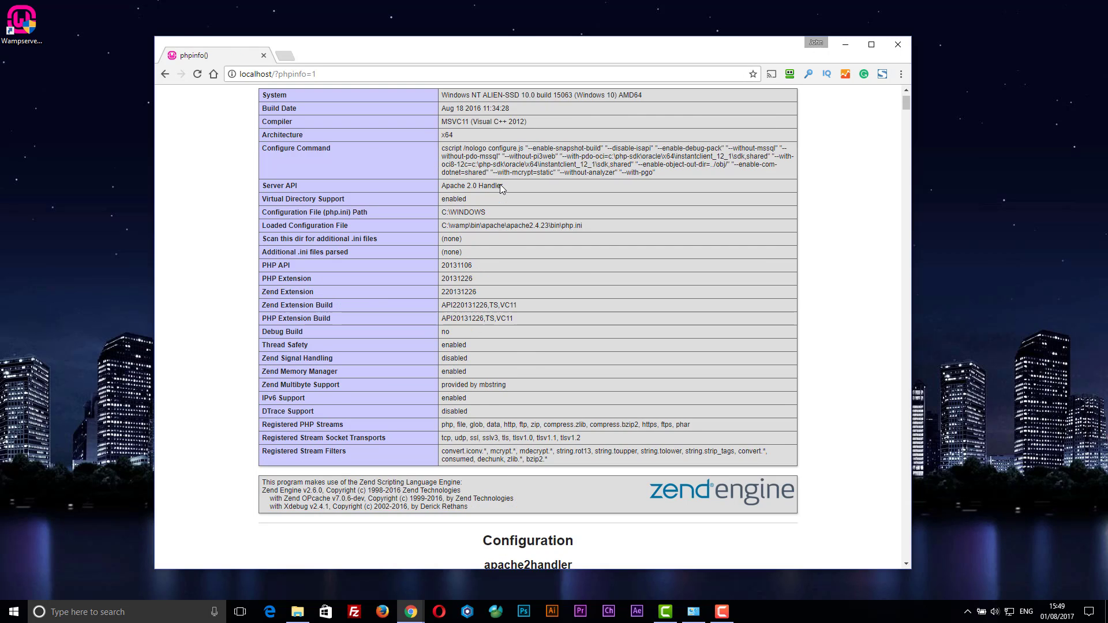
pyautogui.scroll(-20, 507, 244)
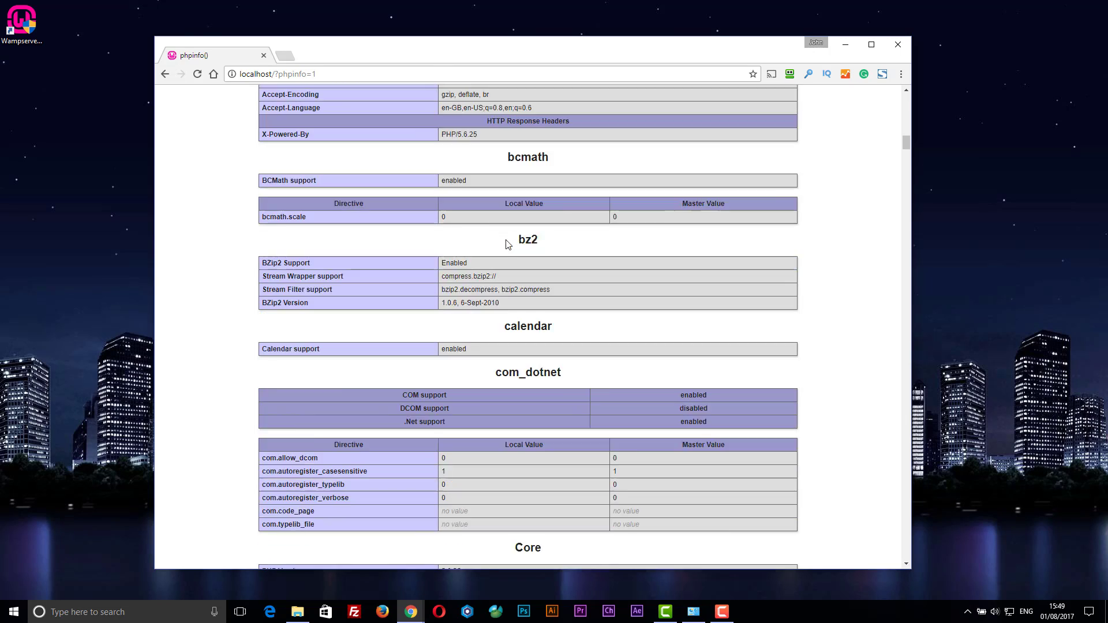
pyautogui.moveTo(905, 158); pyautogui.dragTo(905, 96)
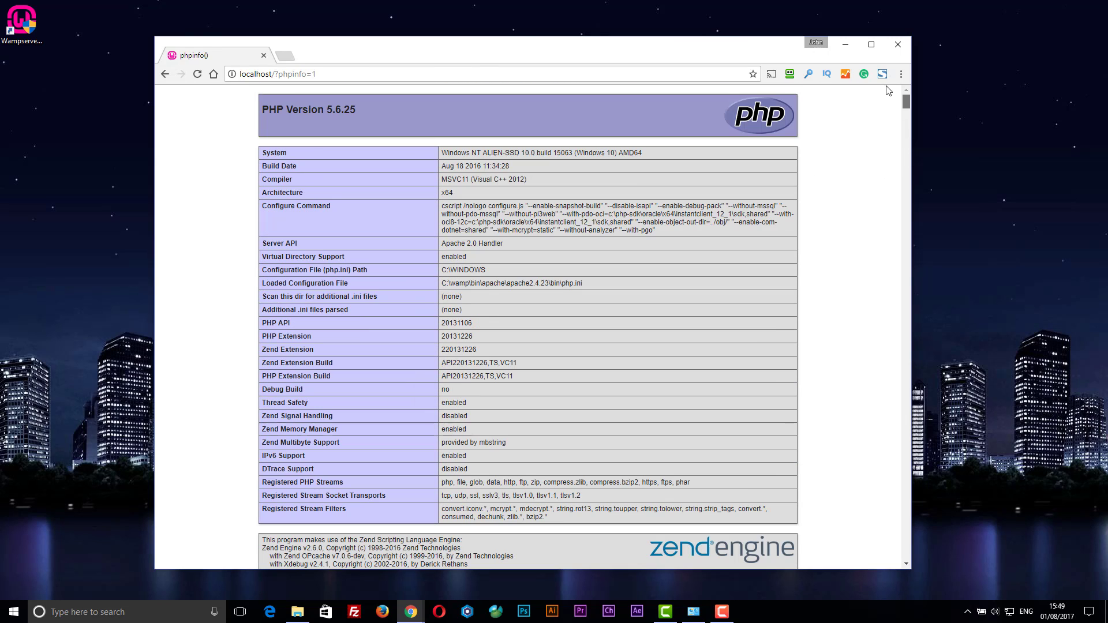
pyautogui.click(164, 74)
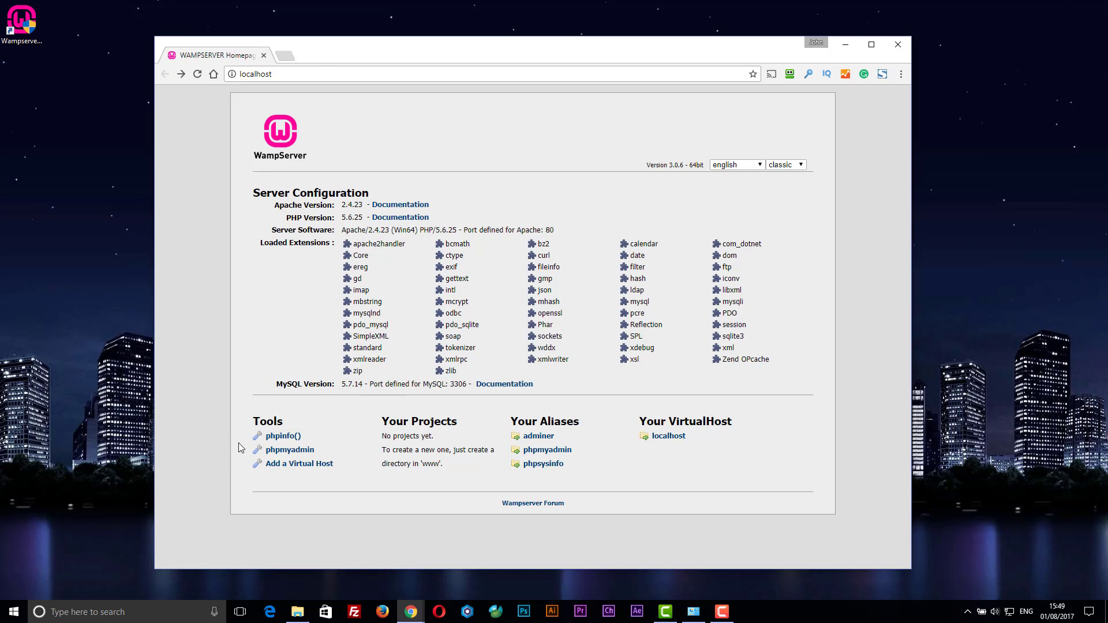
# Log into phpMyAdmin from the homepage with the username root.
pyautogui.click(273, 456)
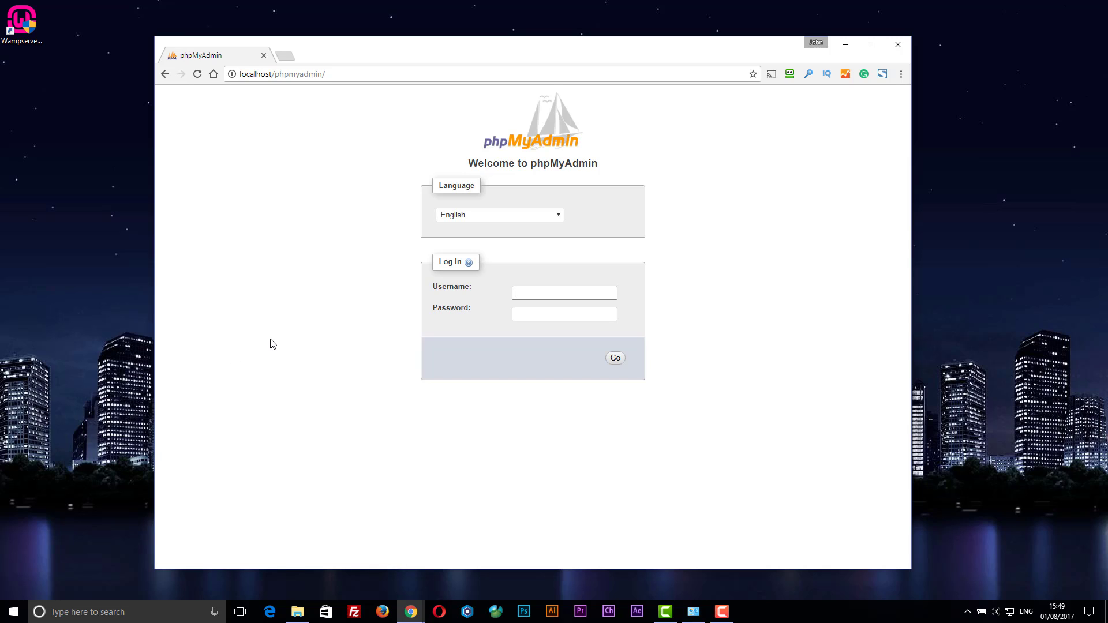
pyautogui.write('root')
pyautogui.click(613, 359)
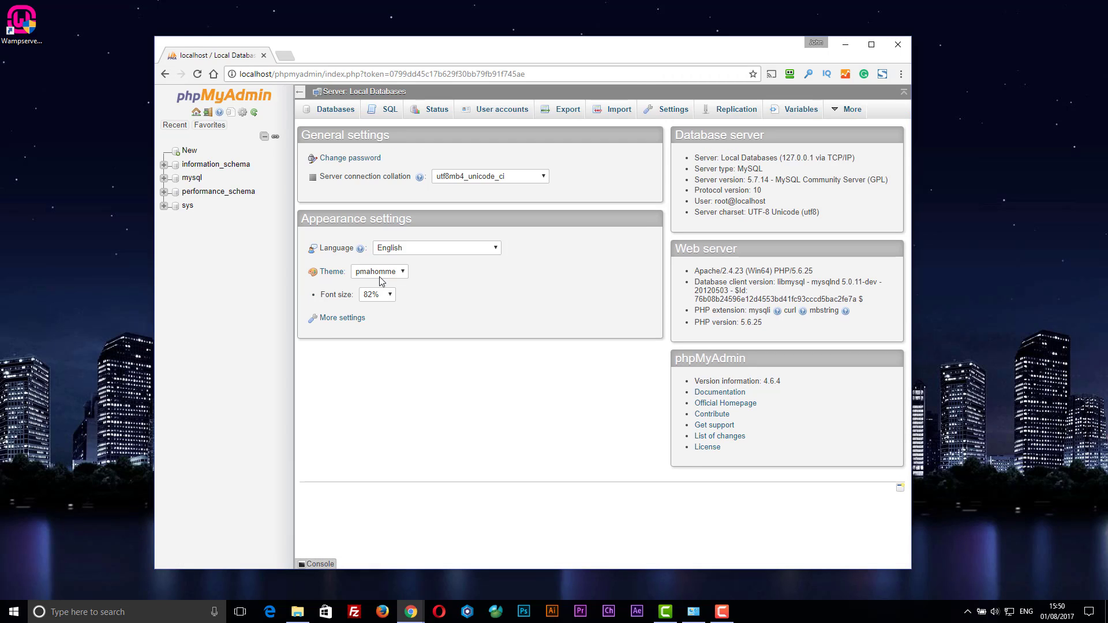
# Expand and collapse the mysql and sys databases in the sidebar, then go back a page.
pyautogui.click(163, 179)
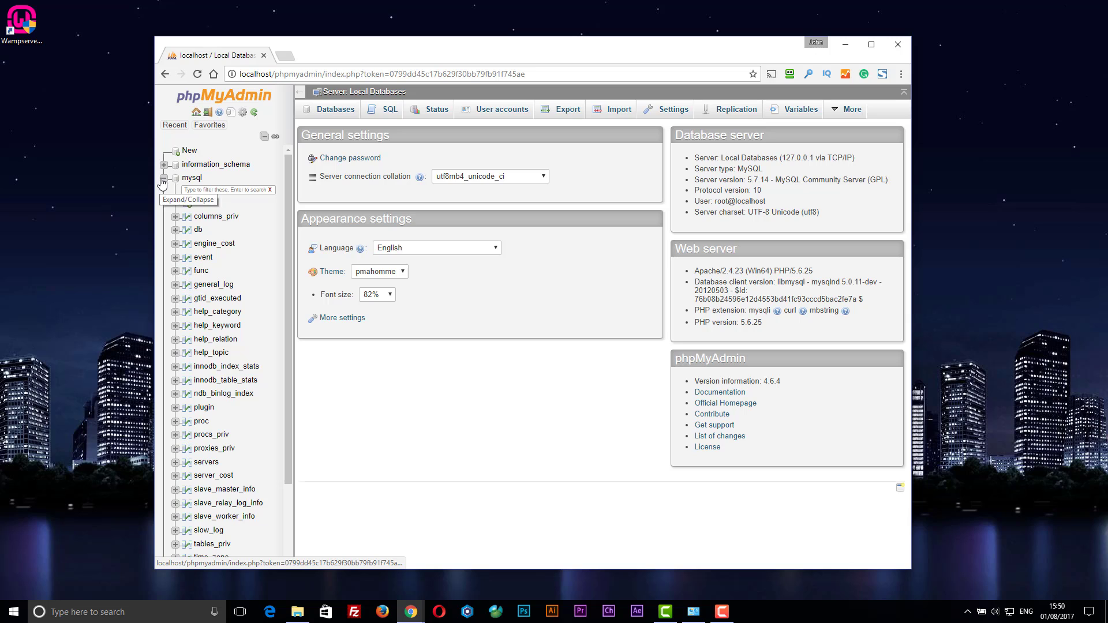
pyautogui.click(163, 179)
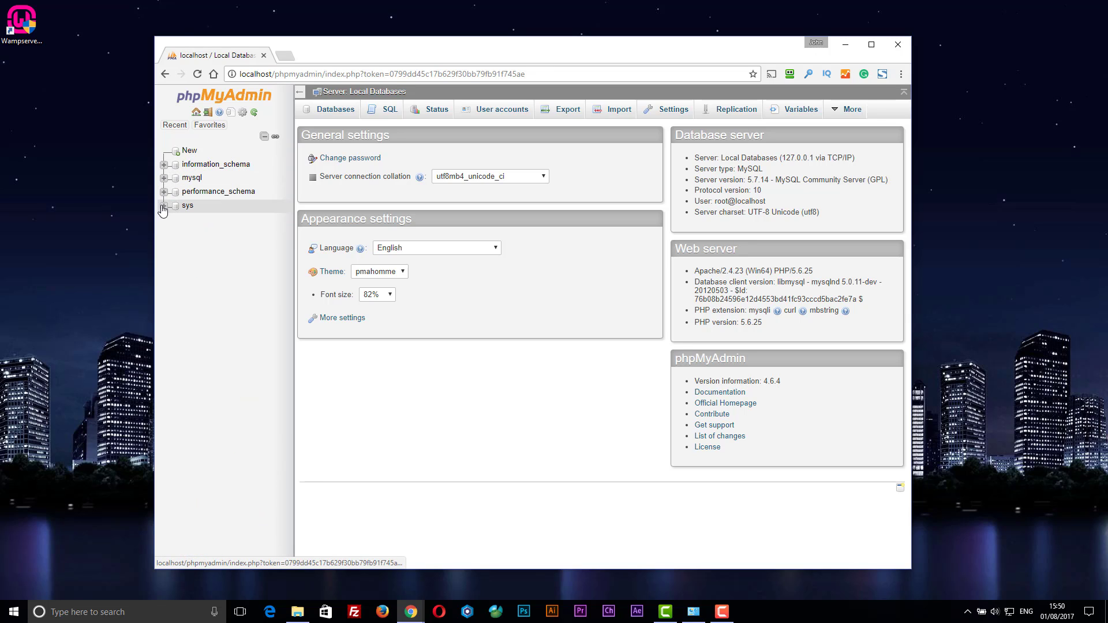
pyautogui.click(163, 206)
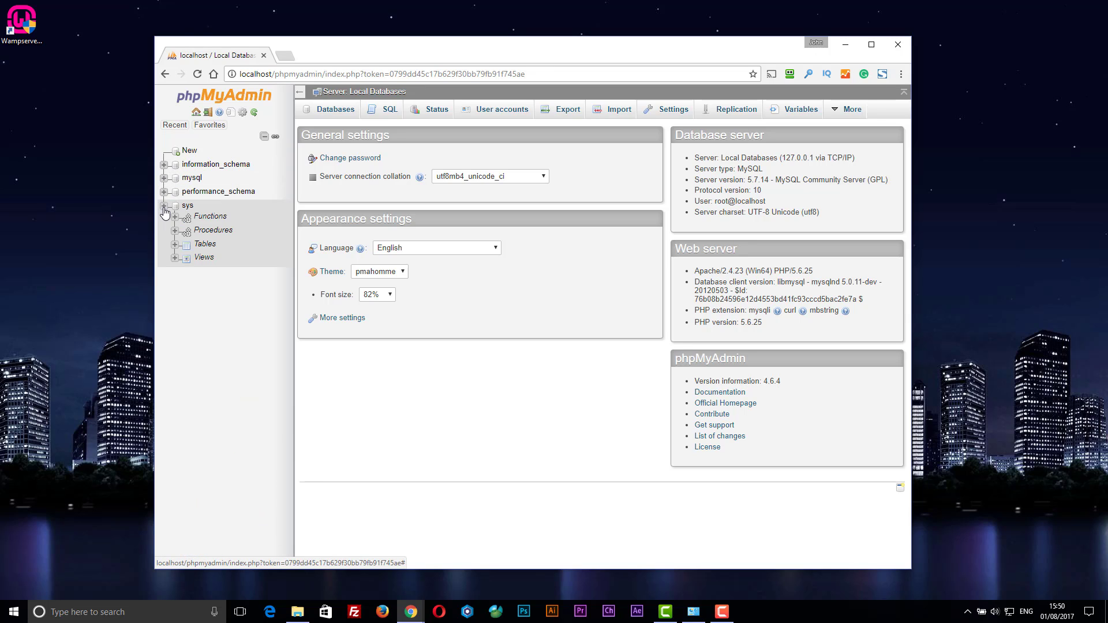
pyautogui.click(164, 207)
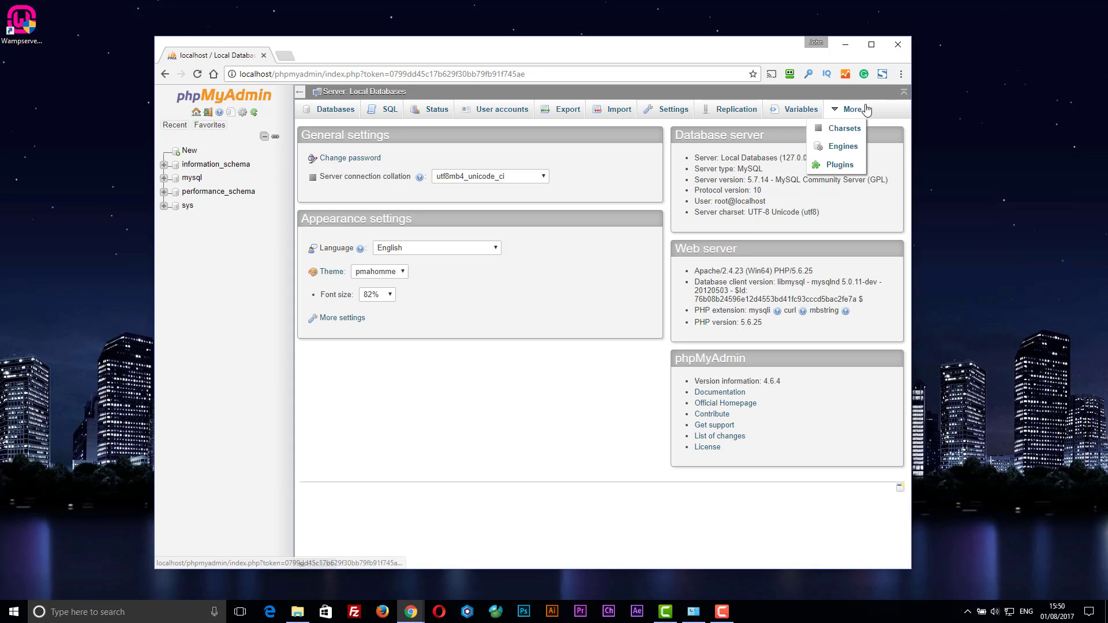
pyautogui.click(165, 75)
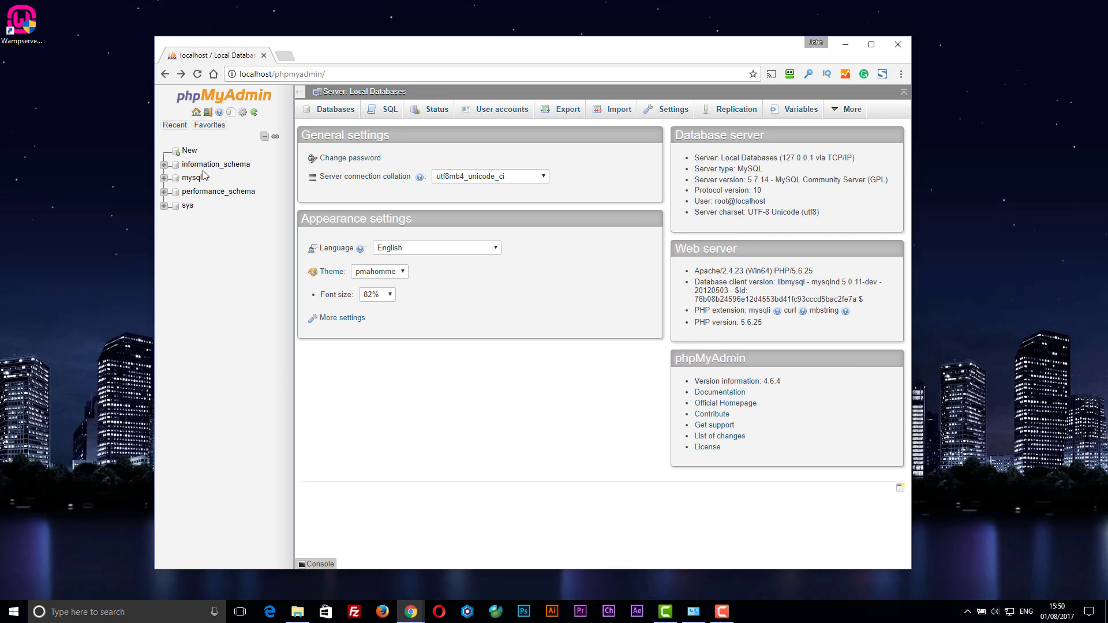
# Return to the localhost homepage and restart all WampServer services, then check the tray status.
pyautogui.click(164, 75)
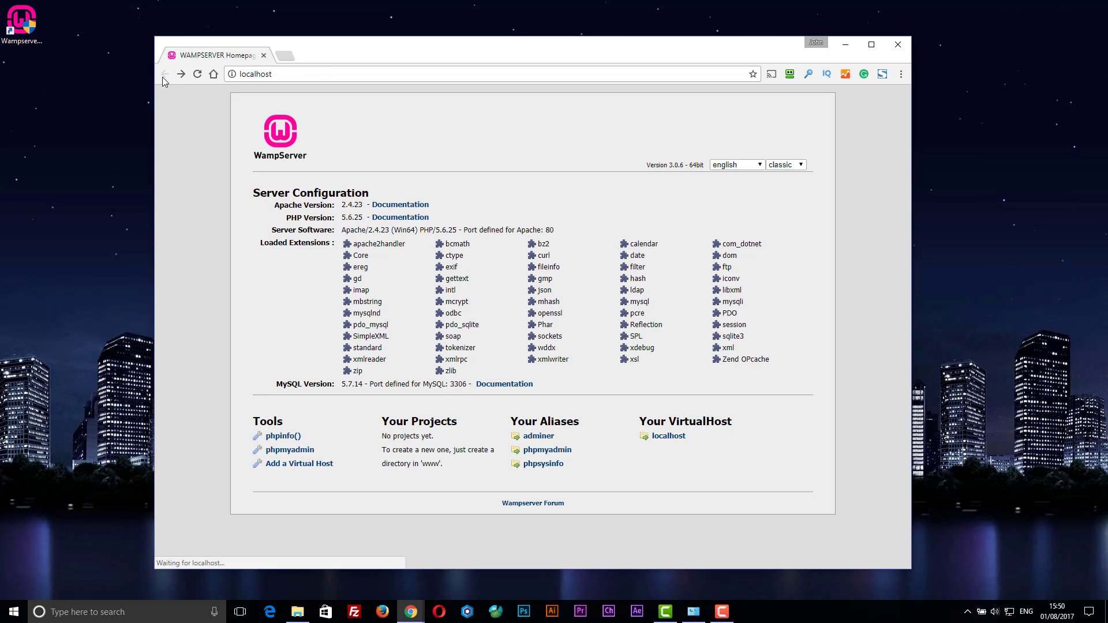
pyautogui.click(967, 611)
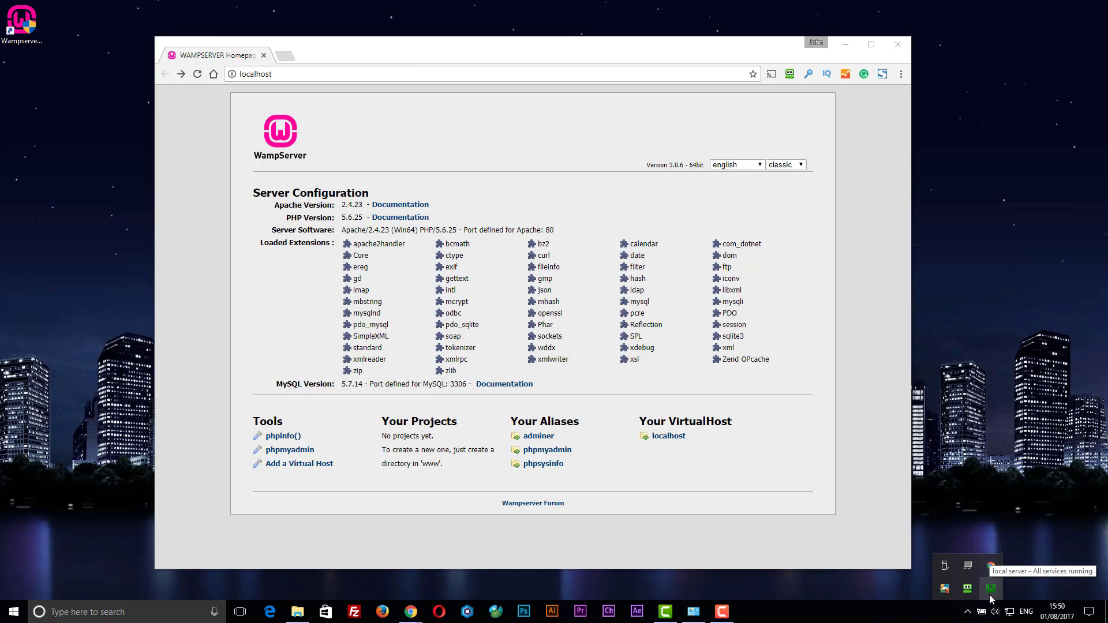
pyautogui.click(989, 594)
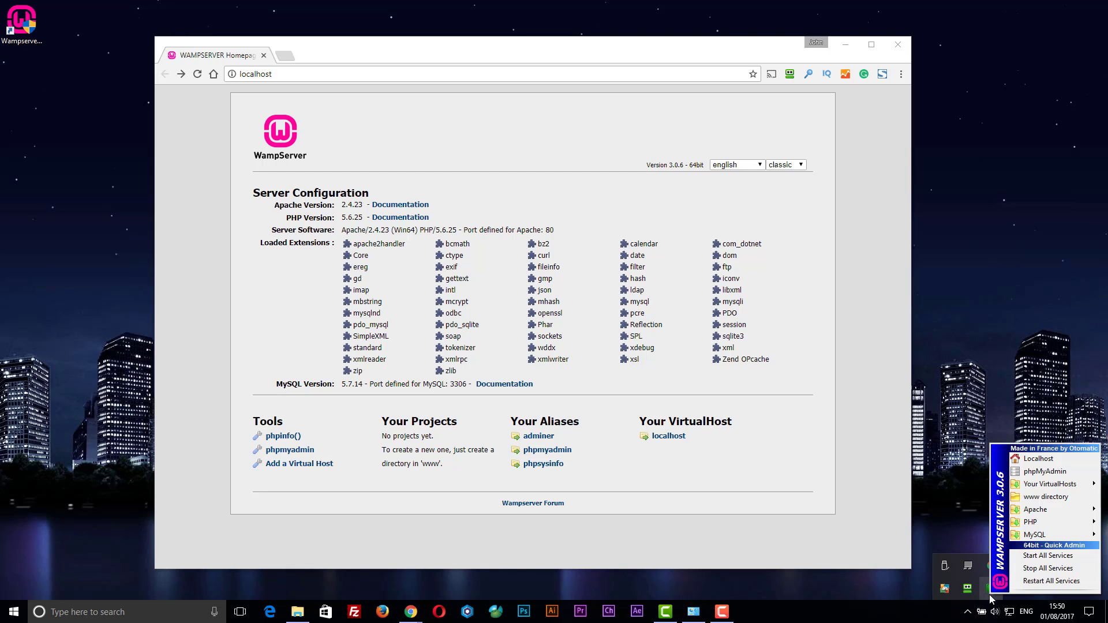
pyautogui.click(1026, 571)
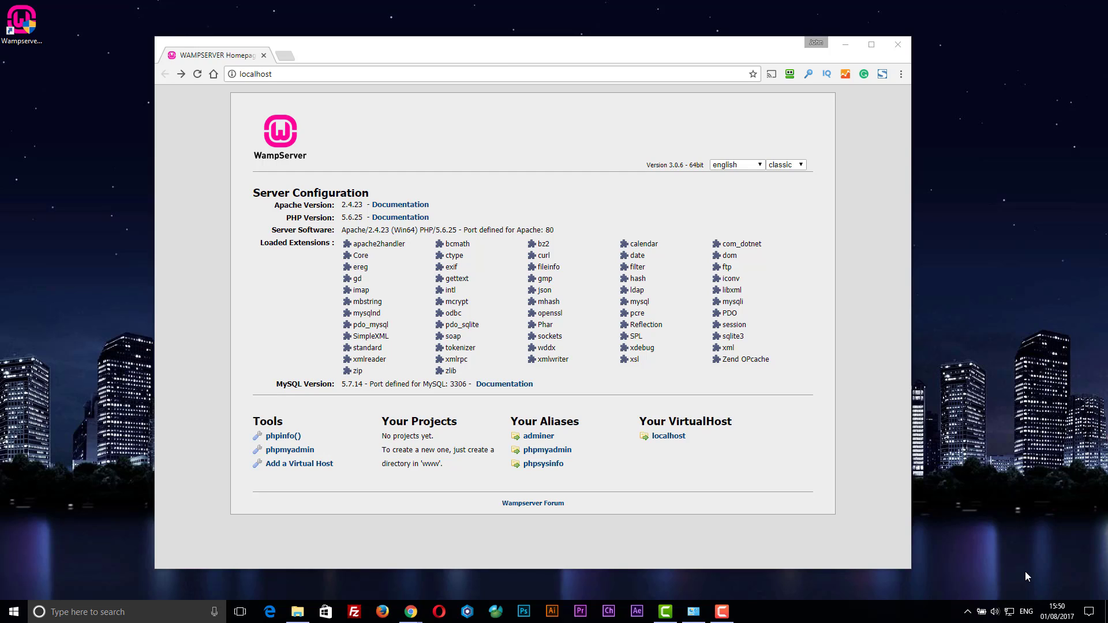
pyautogui.click(968, 615)
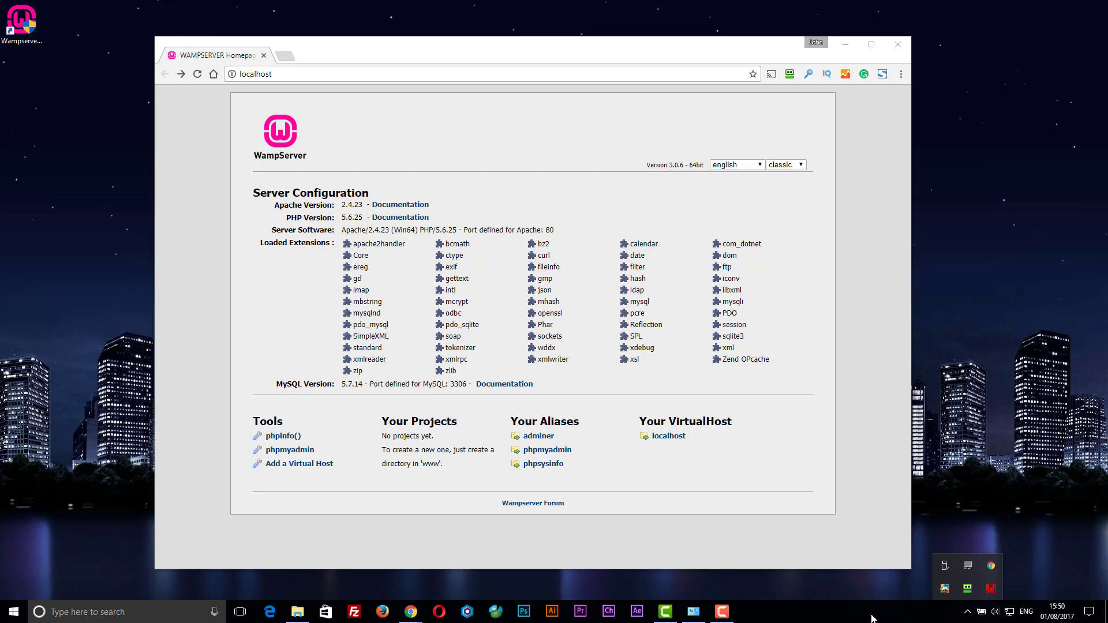
pyautogui.click(826, 618)
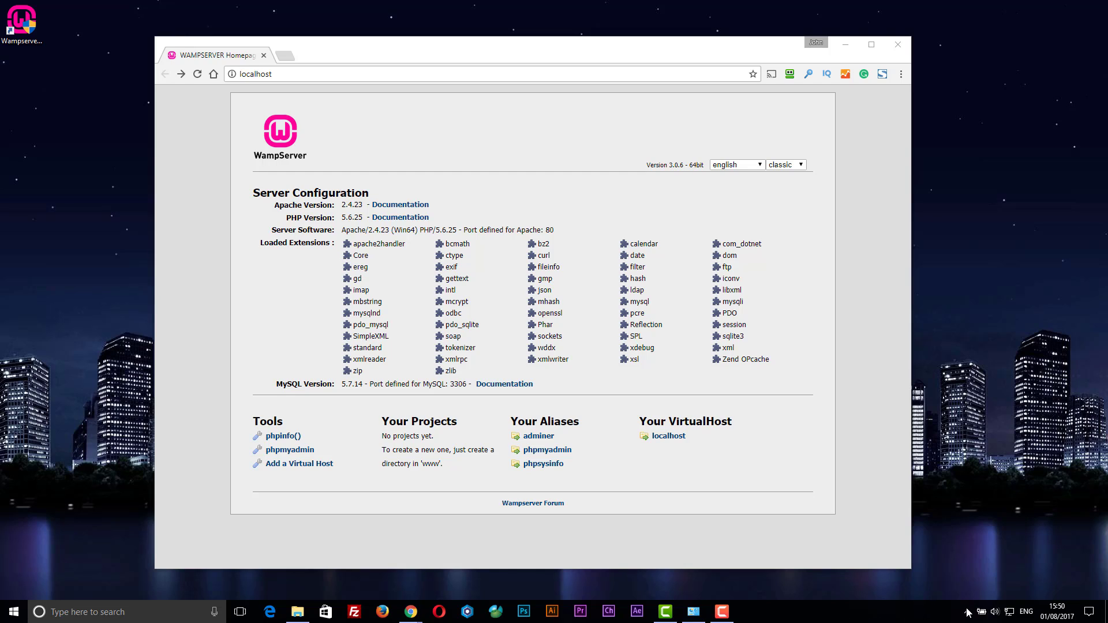